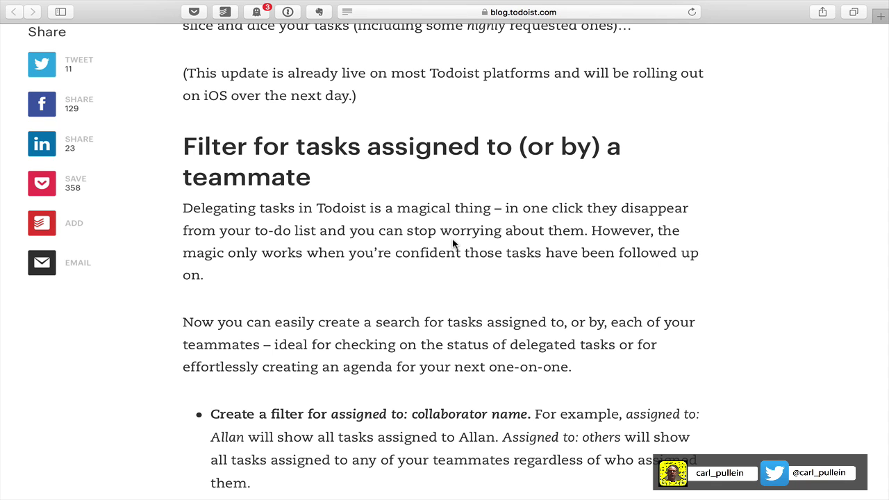
Step: Scroll the blog post down to the 'Filter for tasks assigned to (or by) a teammate' section
scroll(452, 243, "down", 4)
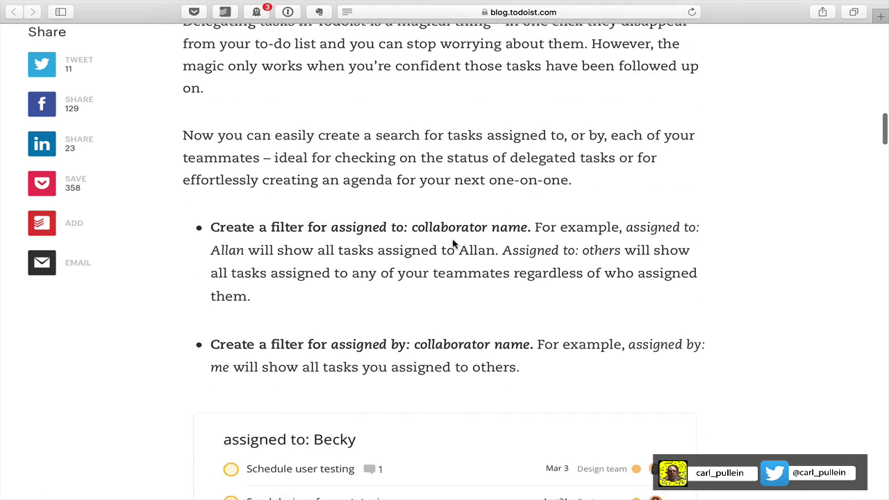
scroll(452, 243, "down", 1)
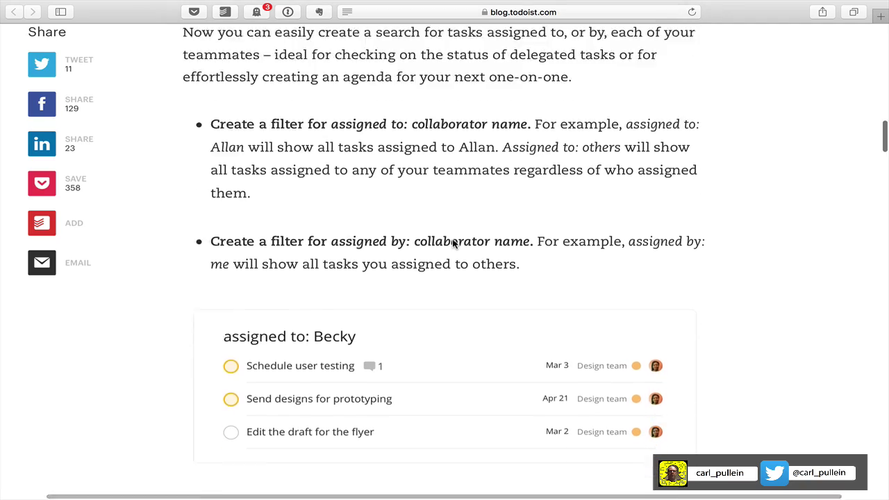
scroll(452, 244, "up", 3)
scroll(452, 243, "down", 1)
scroll(452, 243, "down", 2)
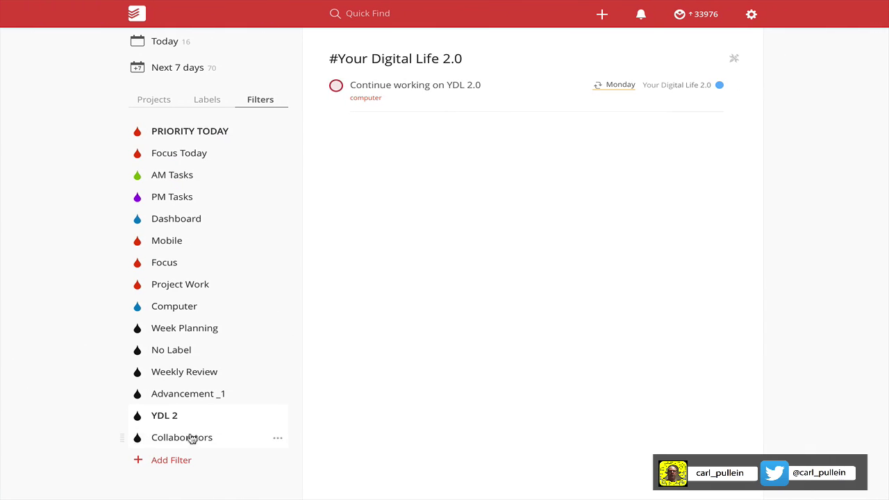
Step: Open the Collaborators filter to show the four tasks assigned to a teammate
left_click(189, 438)
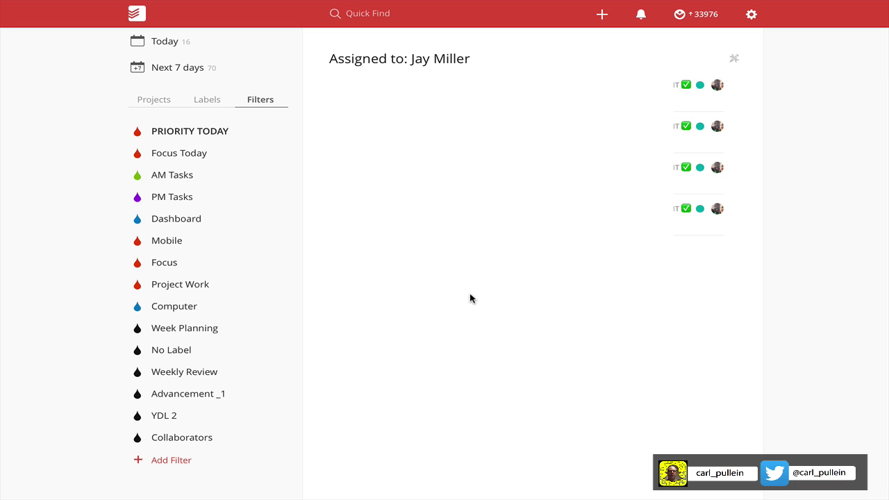
mouse_move(248, 444)
left_click(280, 441)
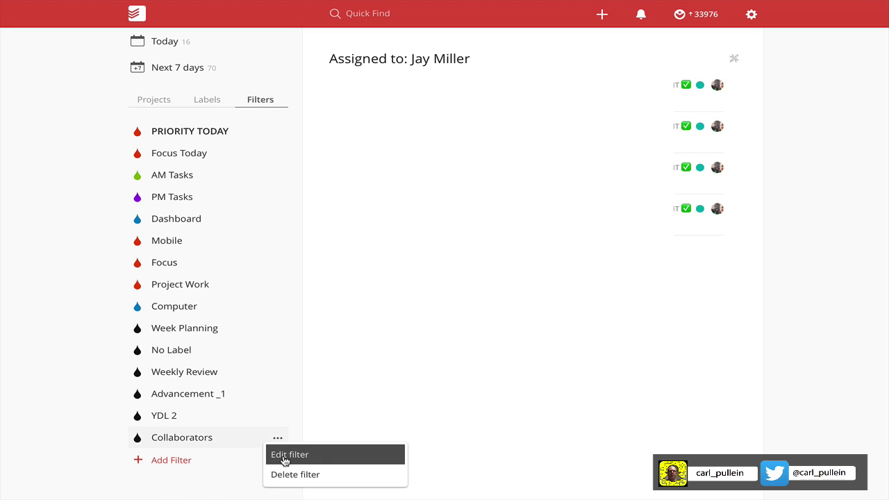
left_click(285, 457)
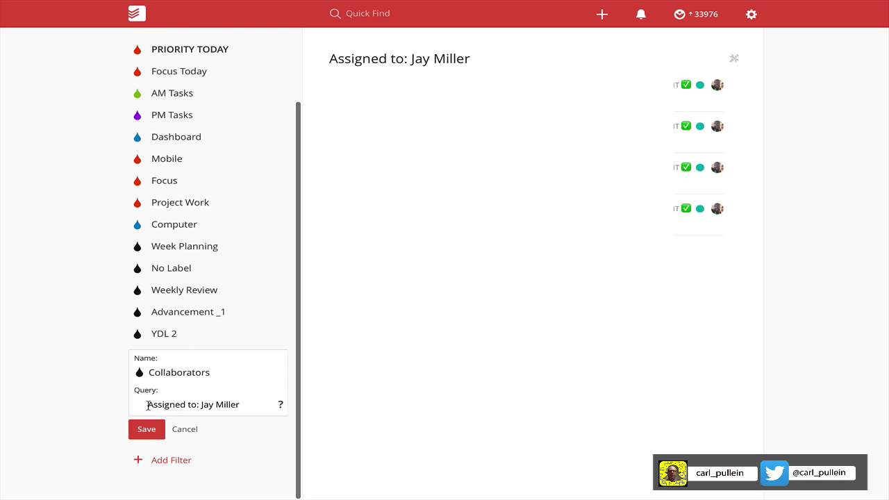
left_click_drag(147, 405, 242, 405)
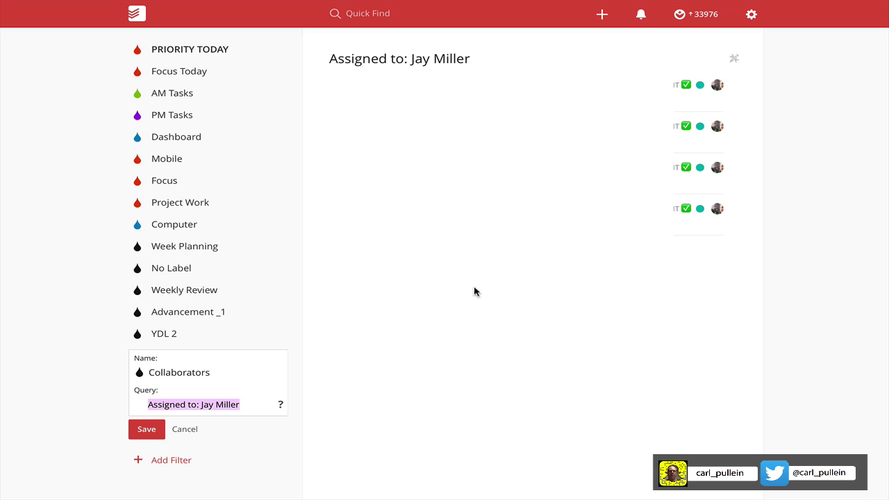
left_click(269, 410)
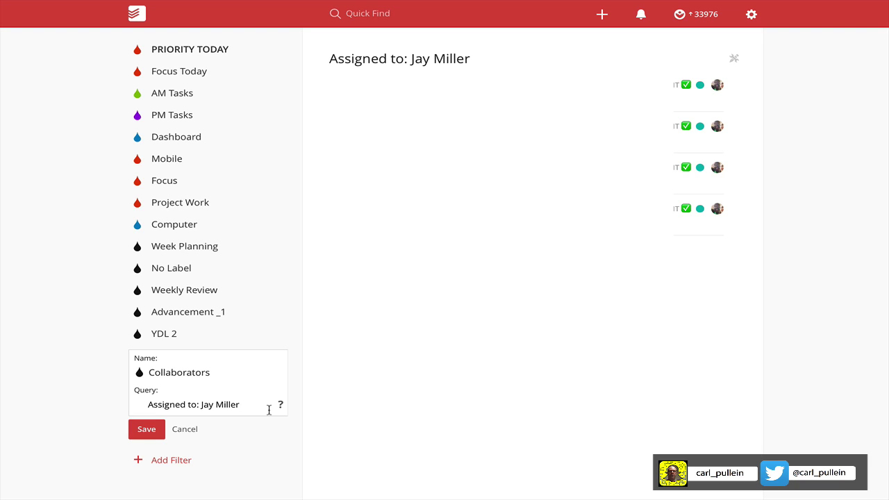
left_click(146, 429)
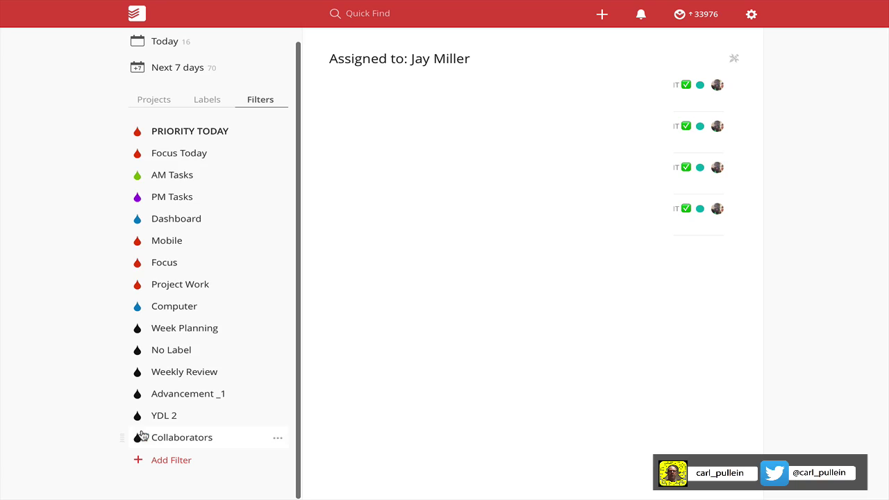
Step: On the blog, highlight the '7 days & assigned to' and 'overdue & assigned to' combination examples
key("ctrl+Right")
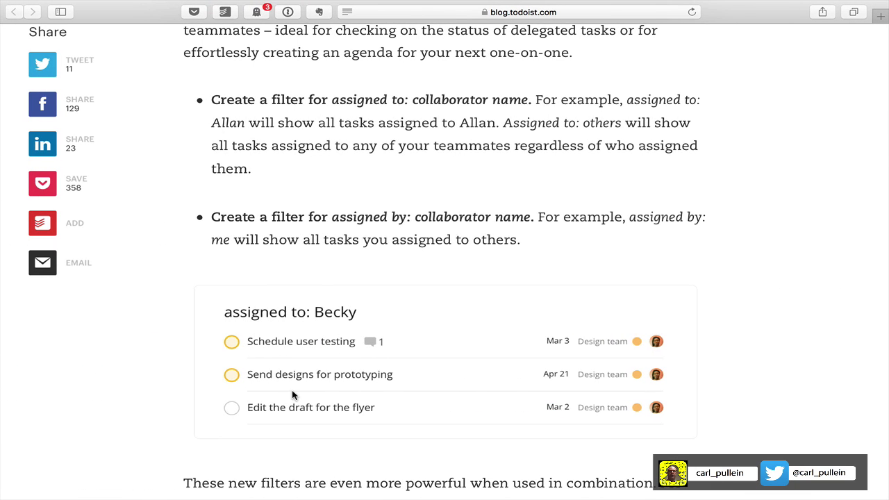
scroll(293, 392, "down", 10)
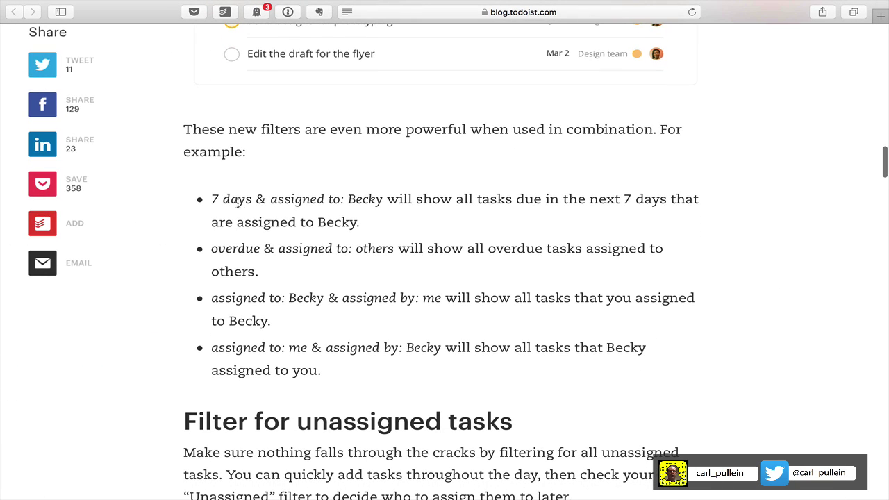
scroll(292, 194, "up", 3)
scroll(293, 192, "down", 2)
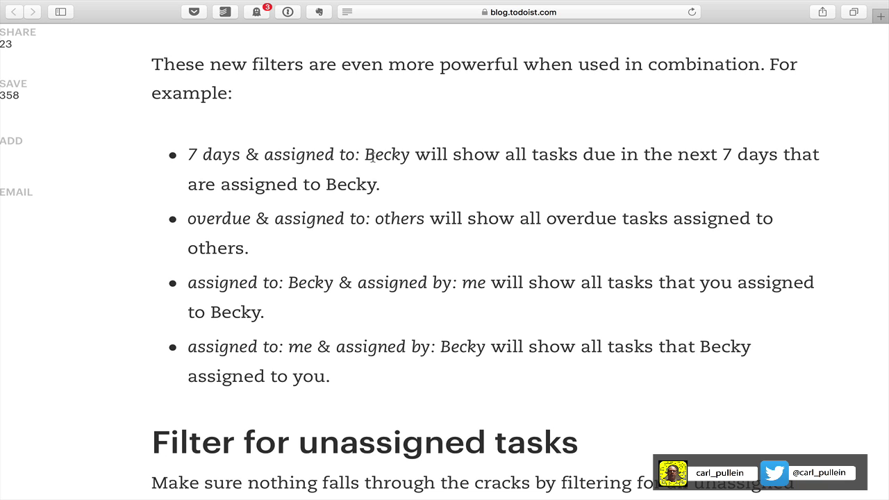
left_click_drag(354, 156, 190, 154)
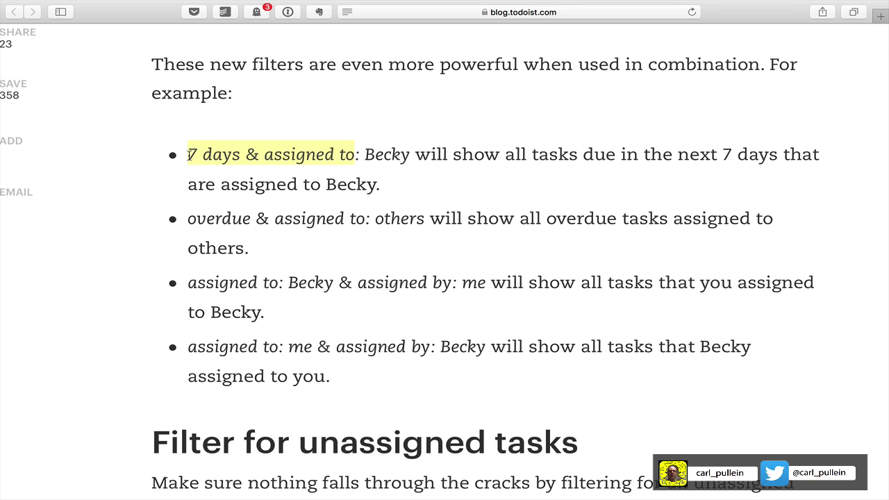
left_click_drag(189, 217, 363, 219)
Step: Highlight the !assigned query term, read the sub-project section, and return to Todoist
scroll(350, 250, "down", 4)
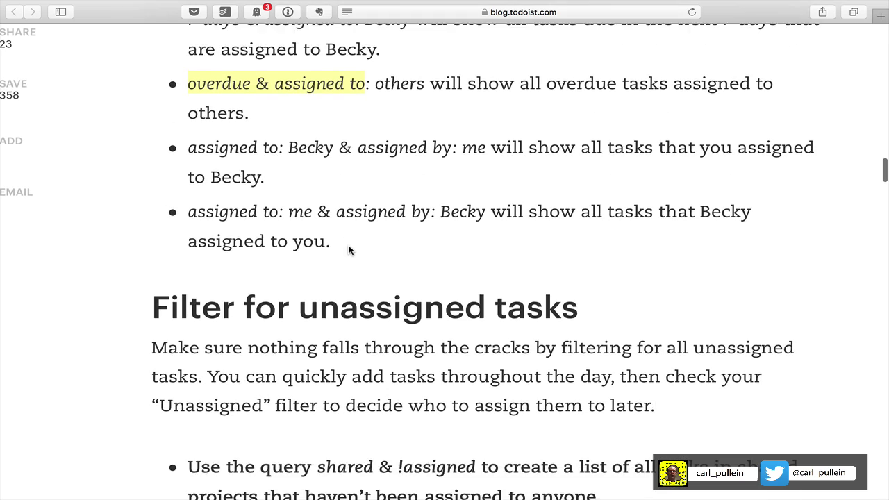
scroll(349, 250, "down", 5)
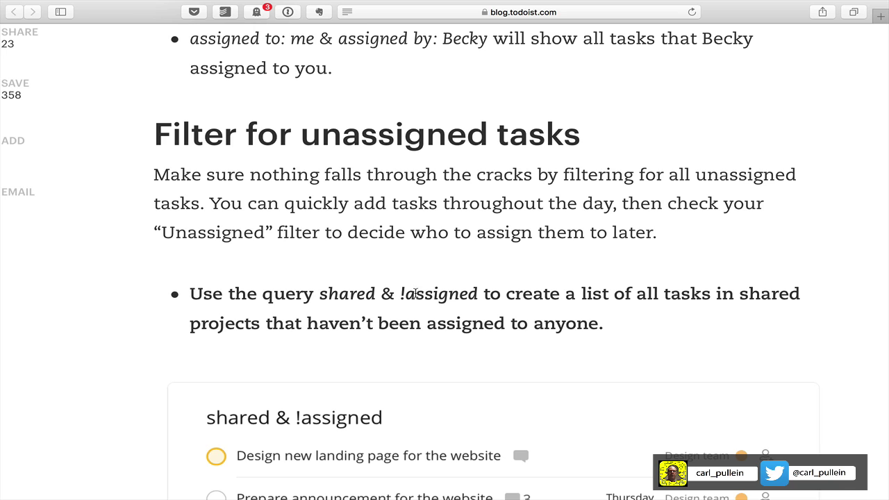
left_click_drag(400, 293, 476, 295)
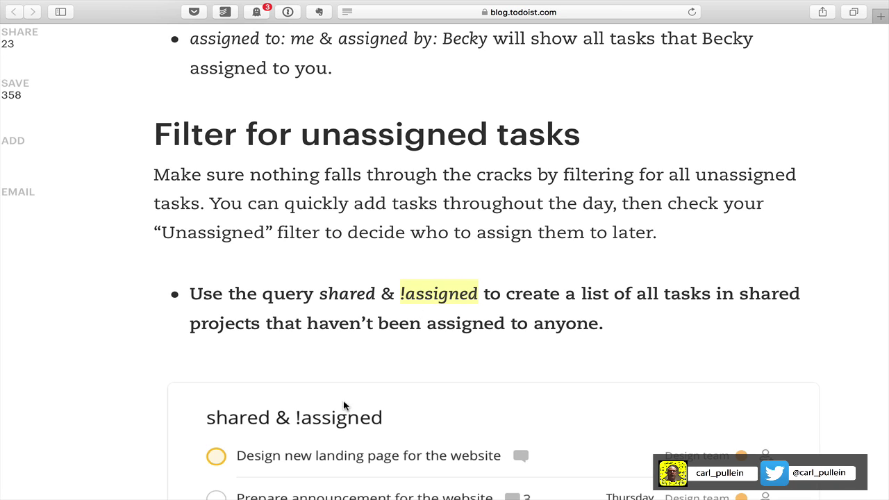
scroll(298, 419, "down", 5)
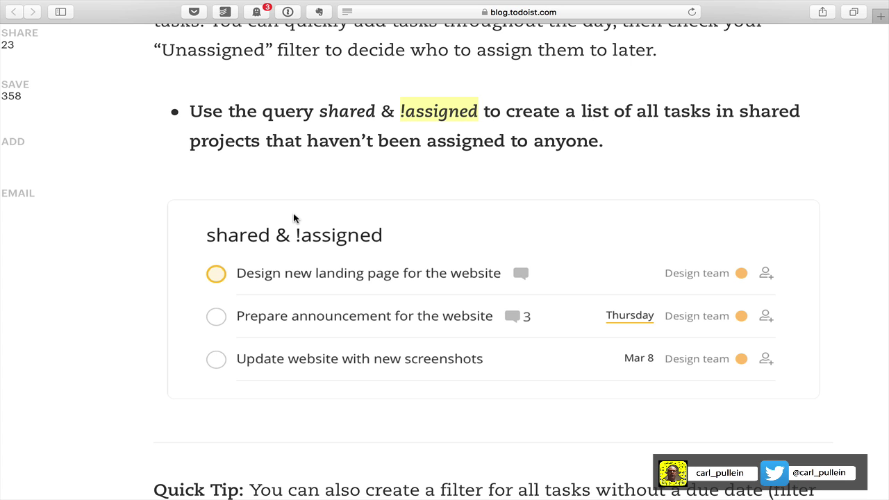
scroll(293, 218, "down", 10)
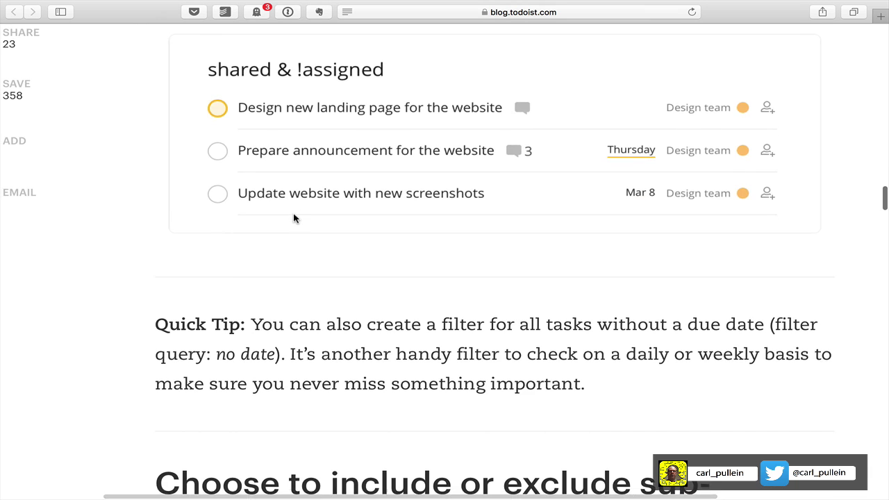
scroll(293, 216, "down", 2)
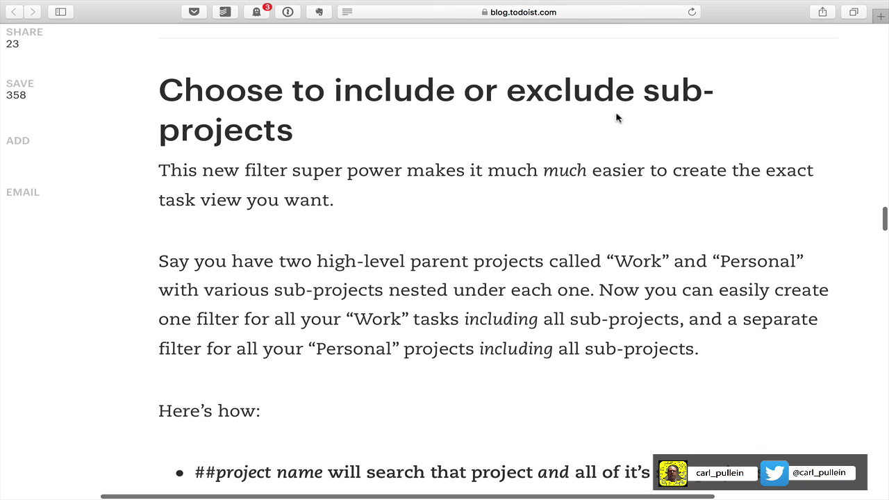
scroll(284, 244, "down", 2)
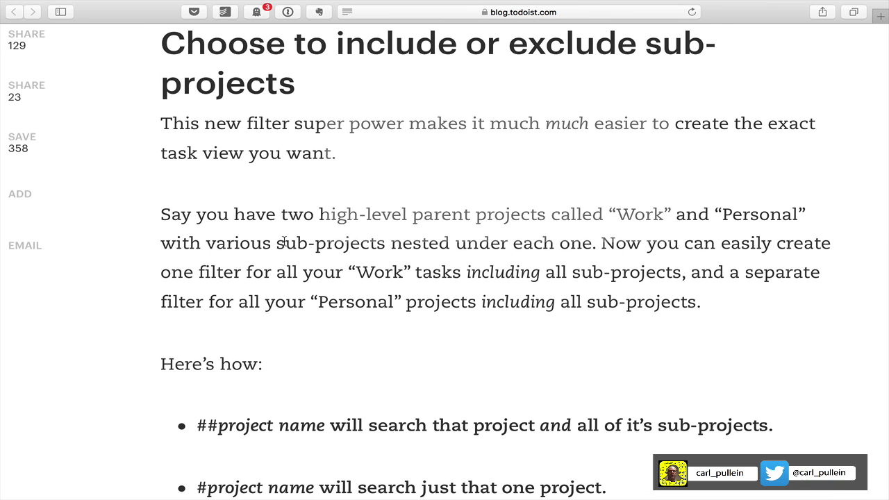
key("ctrl+Right")
Step: Expand Your Digital Life 2.0 in Projects to reveal its Book and Workbook sub-projects
left_click(155, 101)
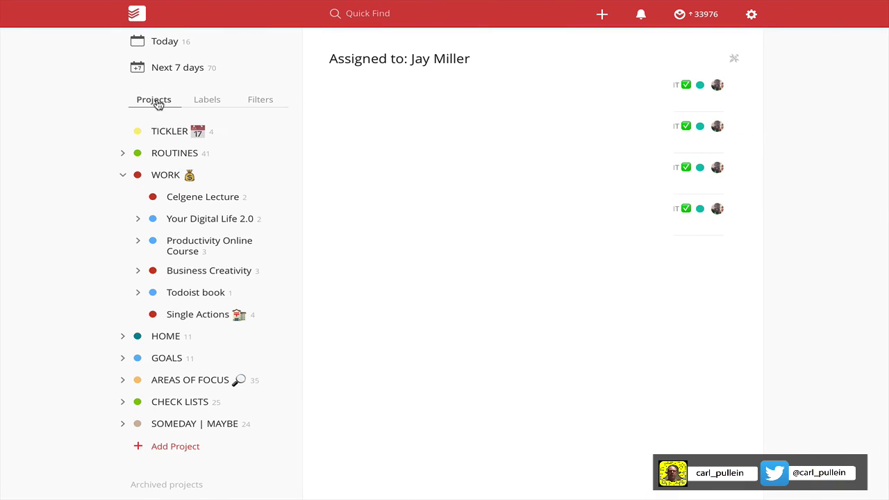
left_click(140, 220)
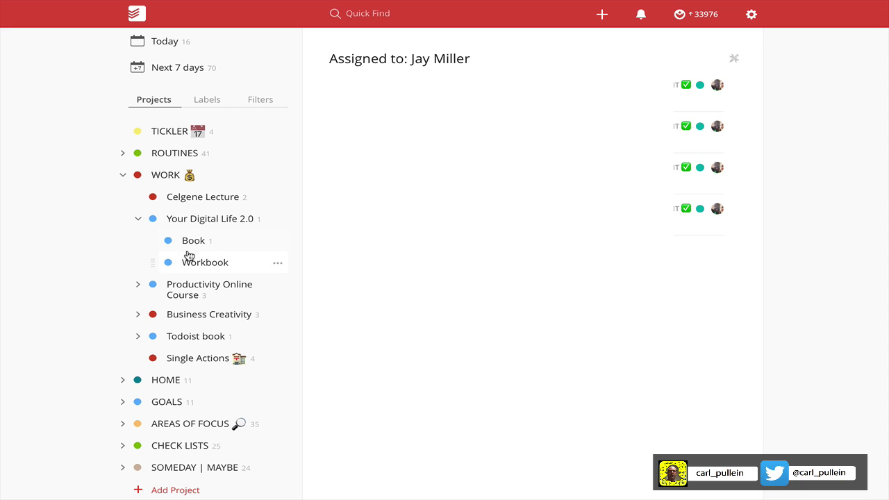
scroll(191, 272, "down", 2)
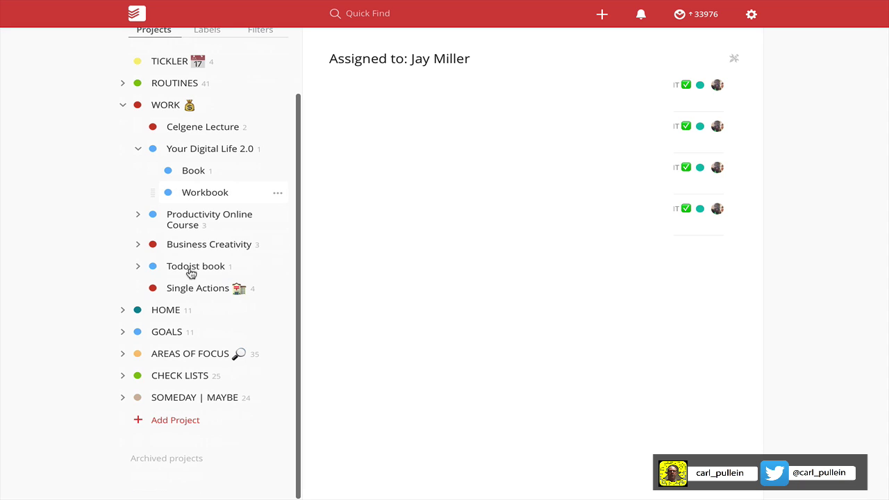
scroll(261, 88, "up", 2)
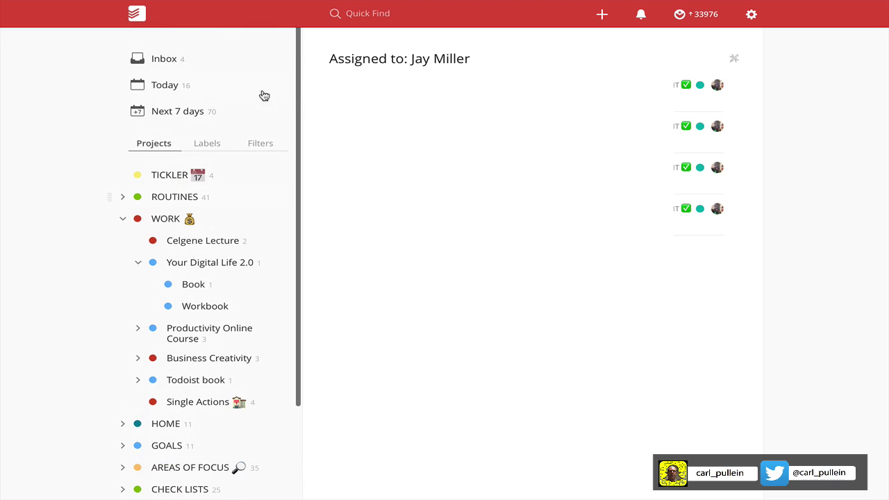
Step: Open the YDL 2 filter, showing its single task, and bring up its actions menu
left_click(259, 143)
scroll(244, 194, "down", 1)
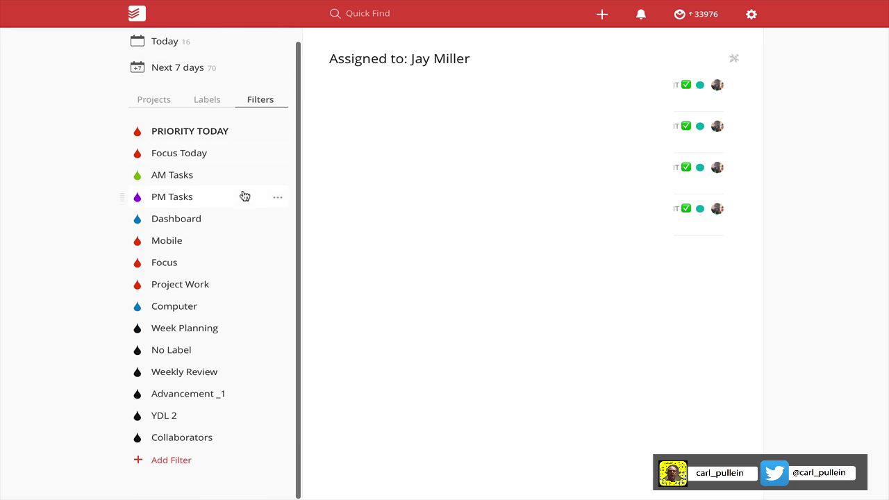
left_click(159, 417)
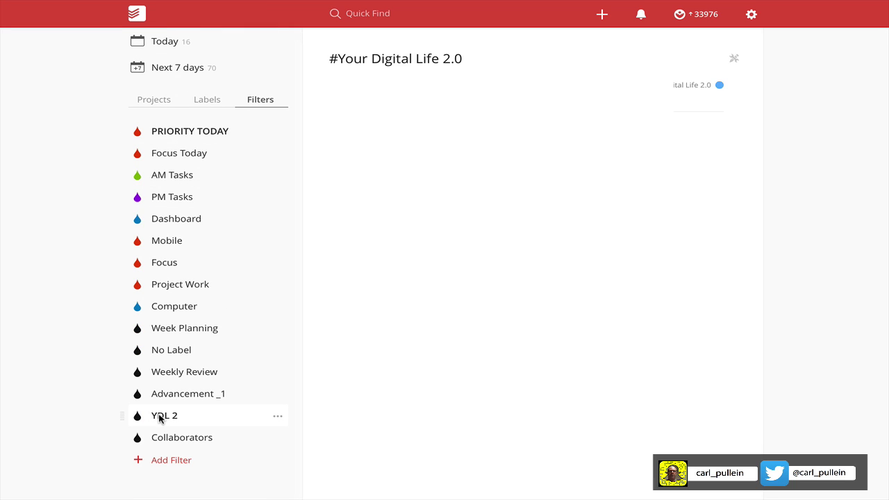
left_click(278, 416)
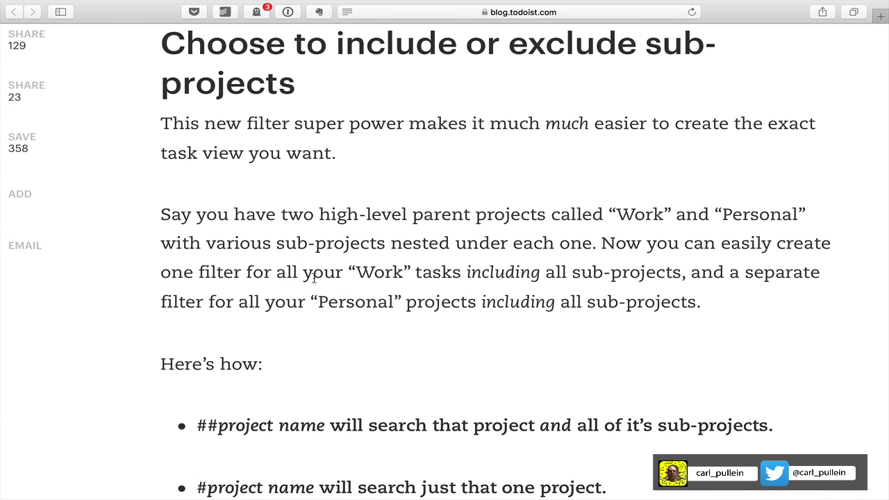
scroll(314, 278, "down", 5)
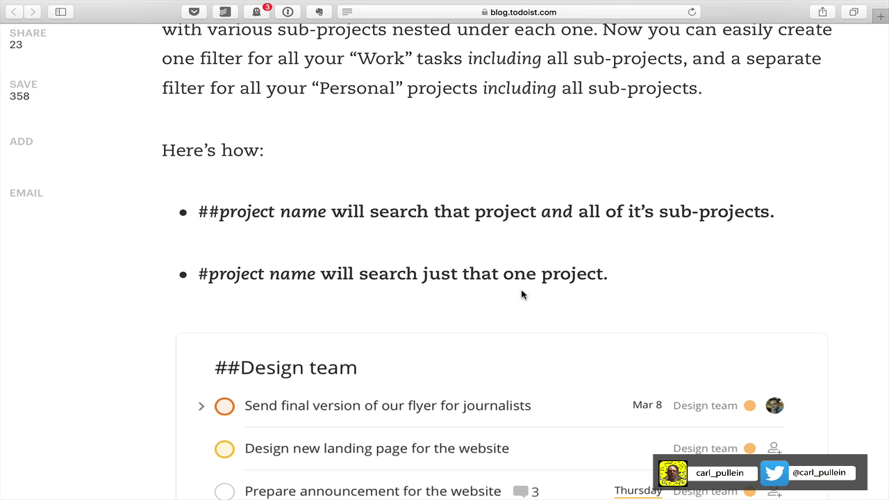
scroll(548, 291, "up", 5)
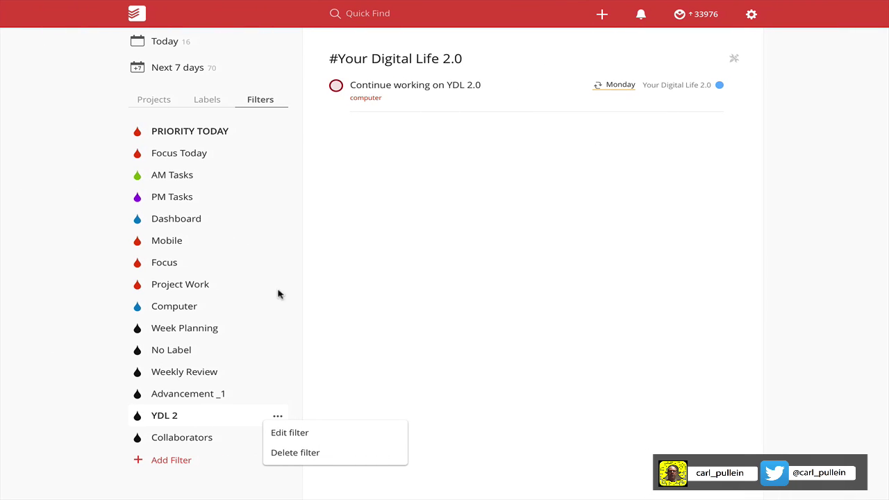
Step: Edit the YDL 2 query to ##Your Digital Life 2.0 and save it
left_click(278, 432)
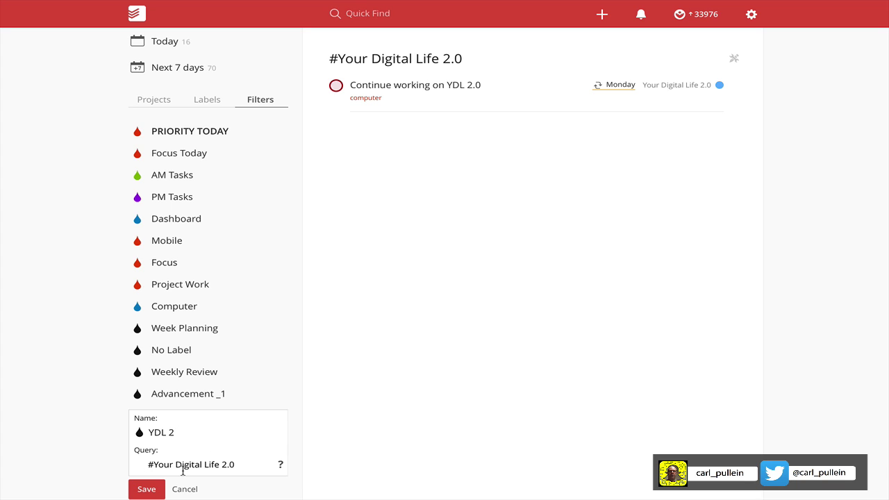
type("#")
left_click(147, 489)
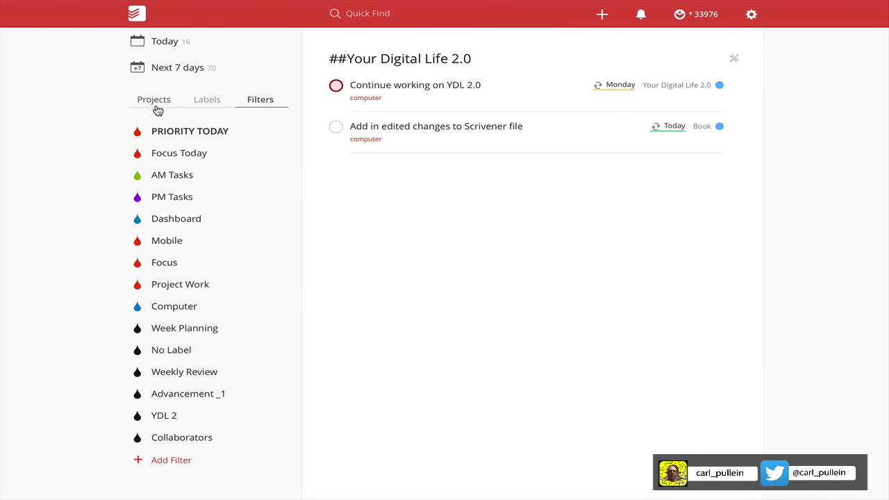
left_click(155, 104)
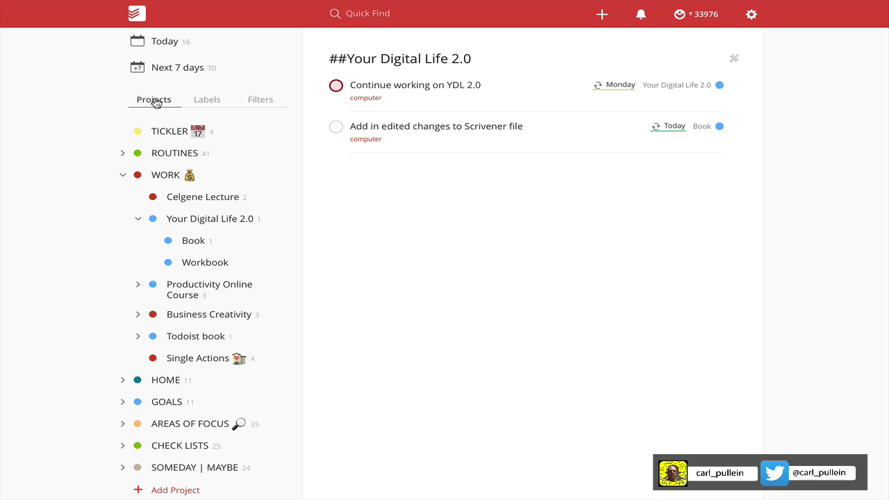
Step: Compare the Your Digital Life 2.0 project's tasks with the YDL 2 filter
left_click(199, 221)
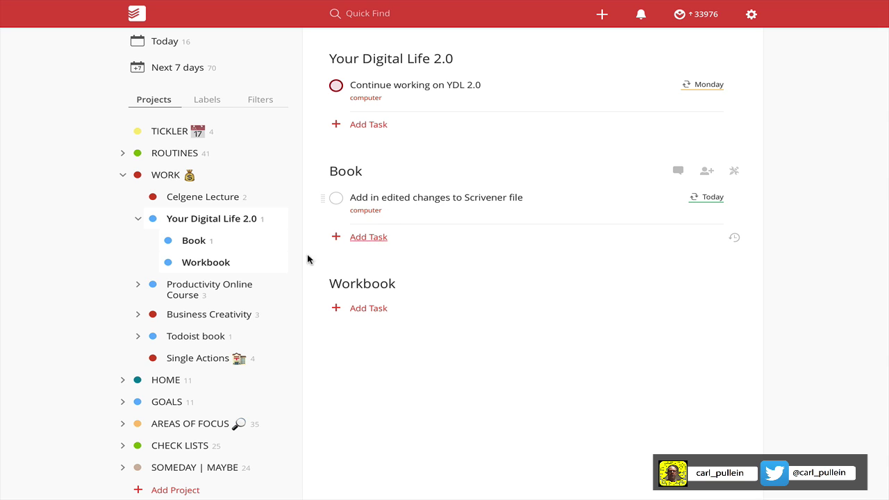
left_click(260, 100)
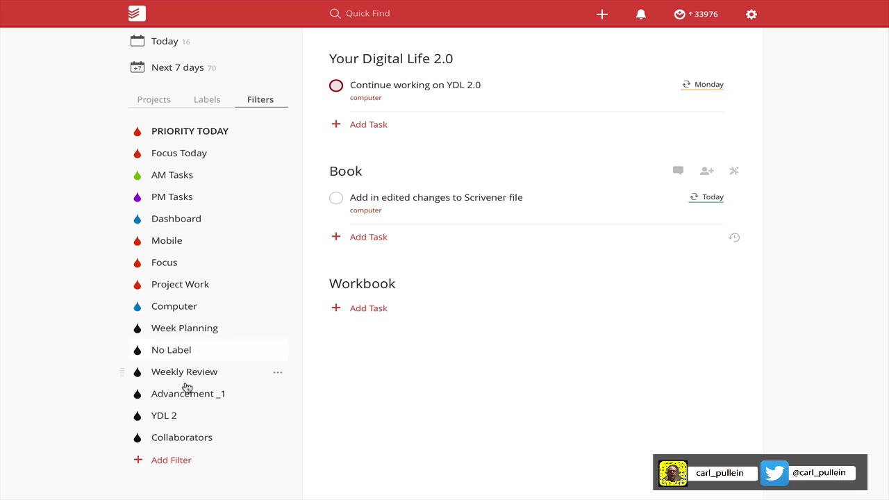
left_click(164, 416)
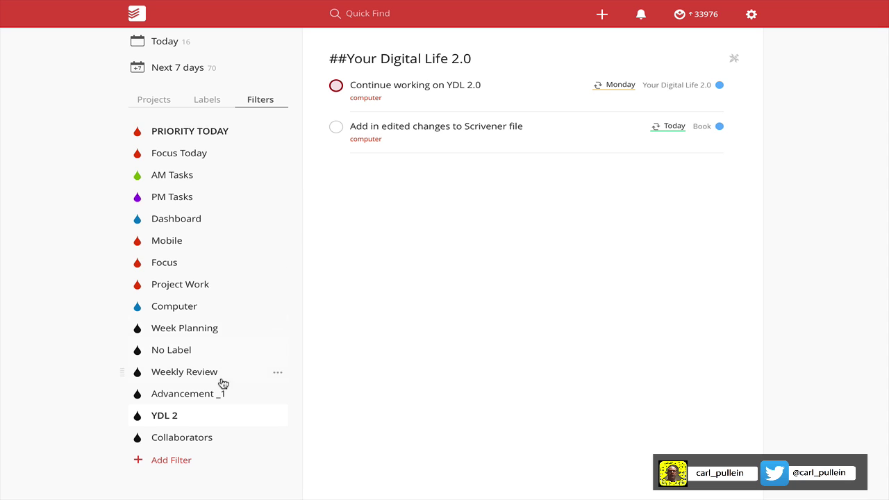
Step: Check the Book sub-project's Scrivener task, then reopen YDL 2 to confirm it's listed
left_click(164, 99)
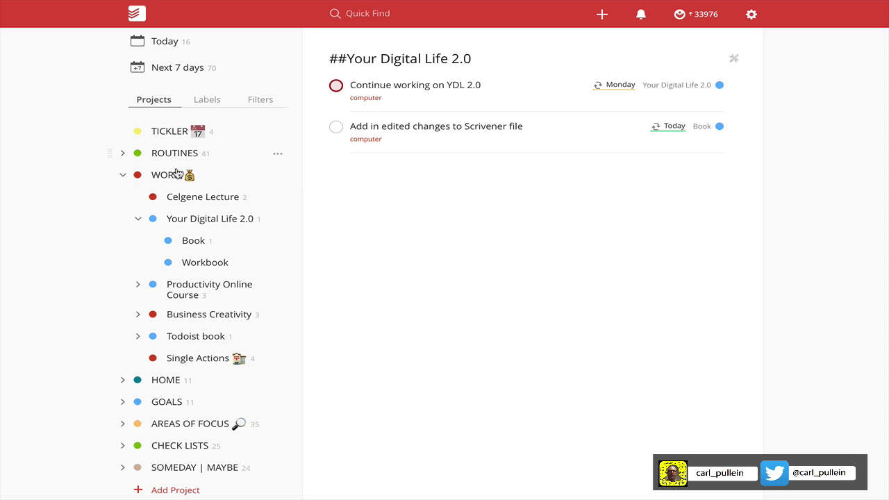
left_click(199, 221)
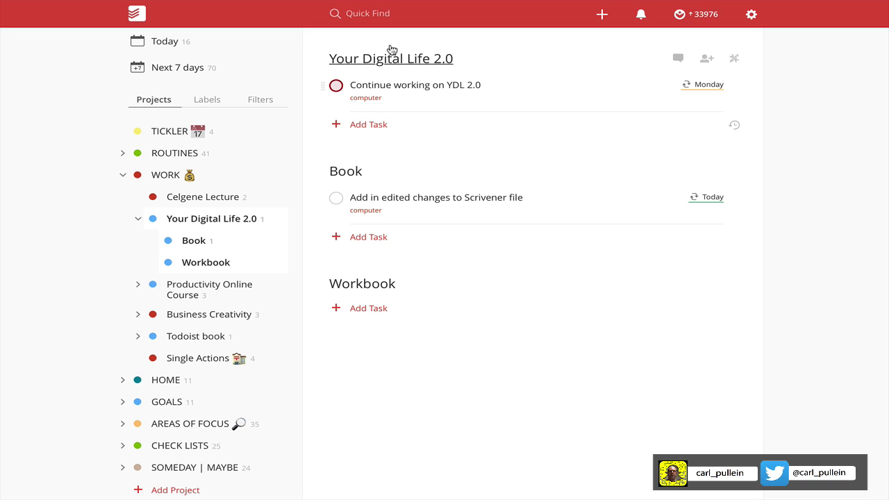
left_click(187, 243)
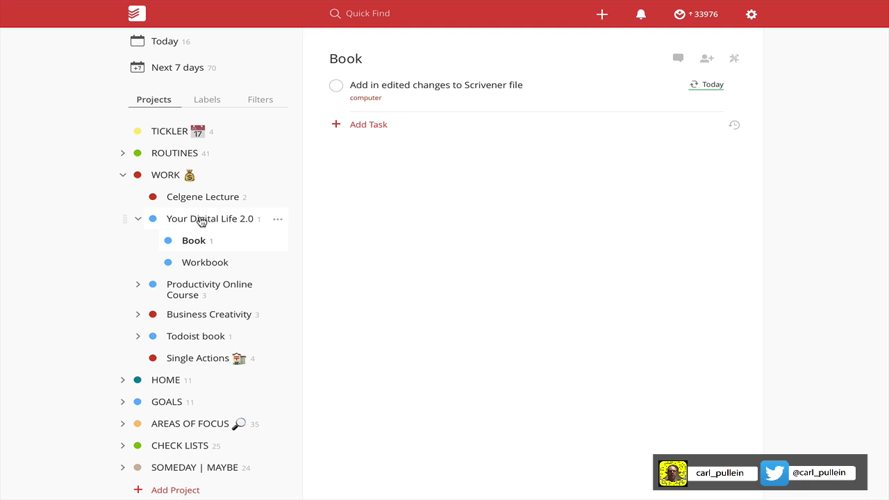
left_click(263, 103)
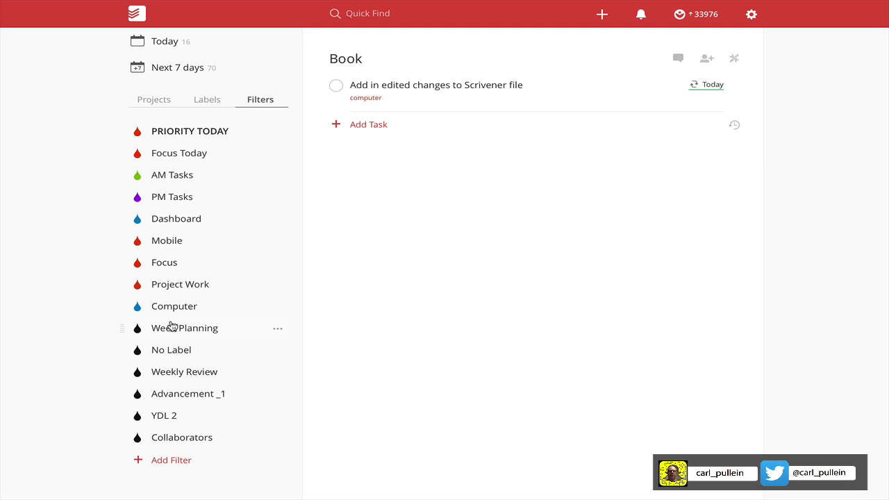
left_click(171, 416)
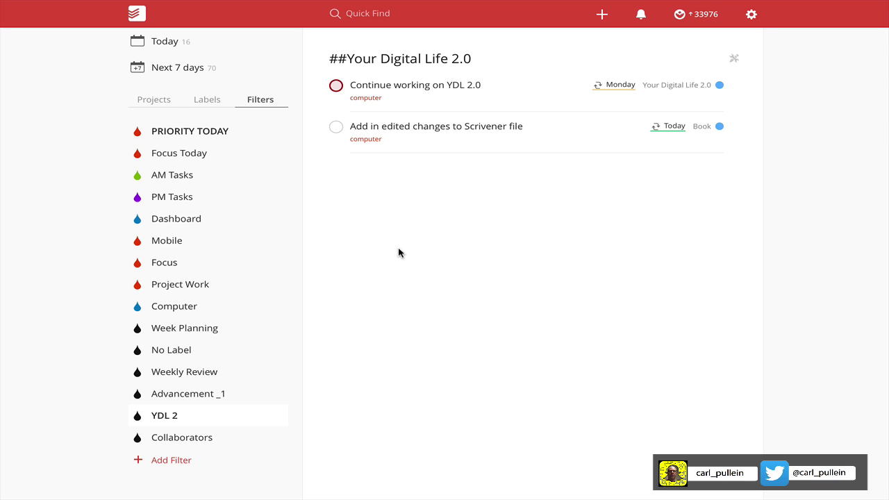
Step: Scroll the blog post down to the 'Filter for recurring tasks' section
key("ctrl+Left")
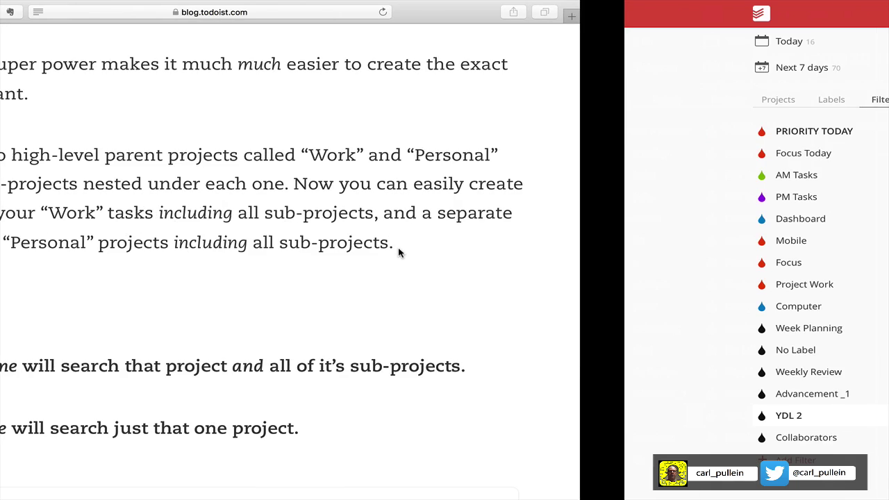
scroll(390, 283, "down", 10)
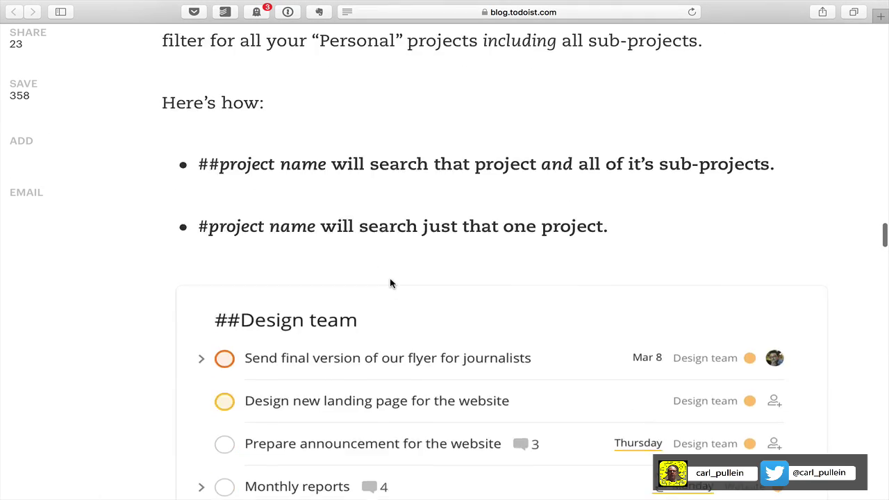
scroll(390, 283, "down", 10)
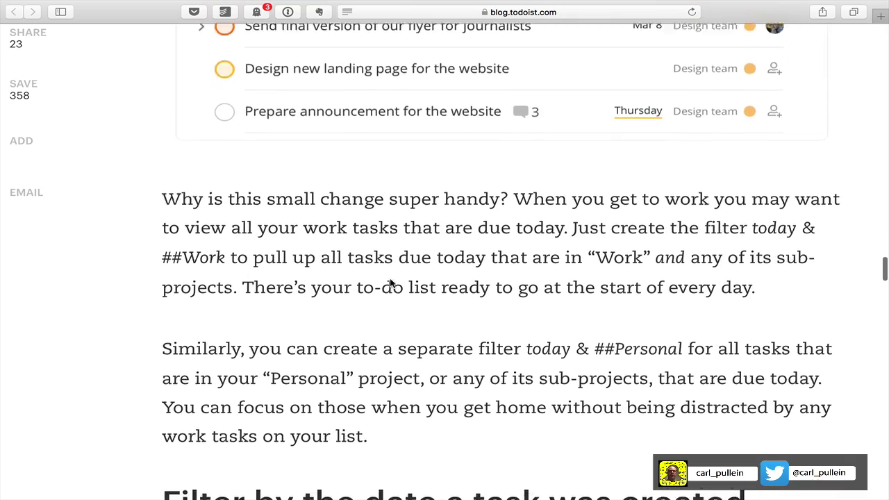
scroll(390, 279, "down", 5)
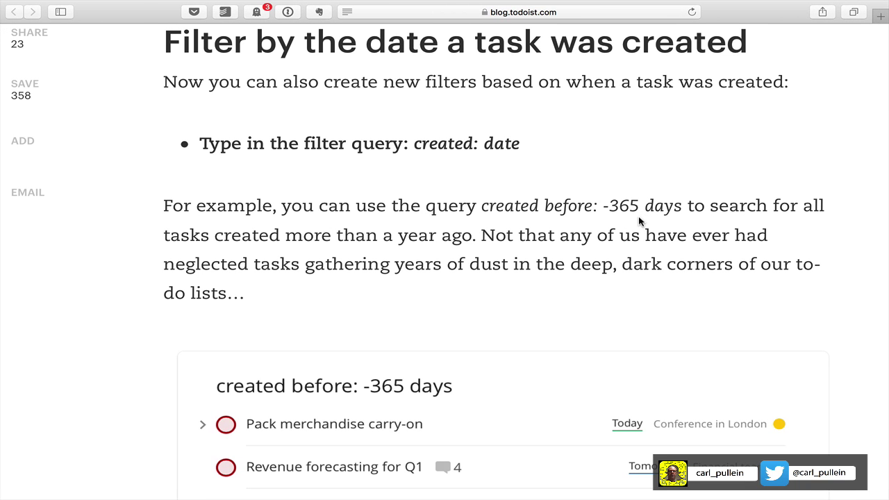
scroll(633, 255, "down", 5)
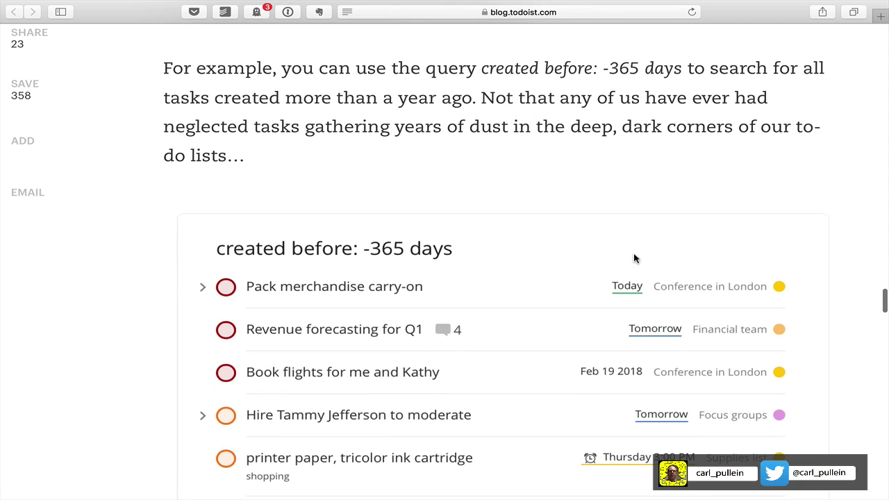
scroll(412, 253, "down", 6)
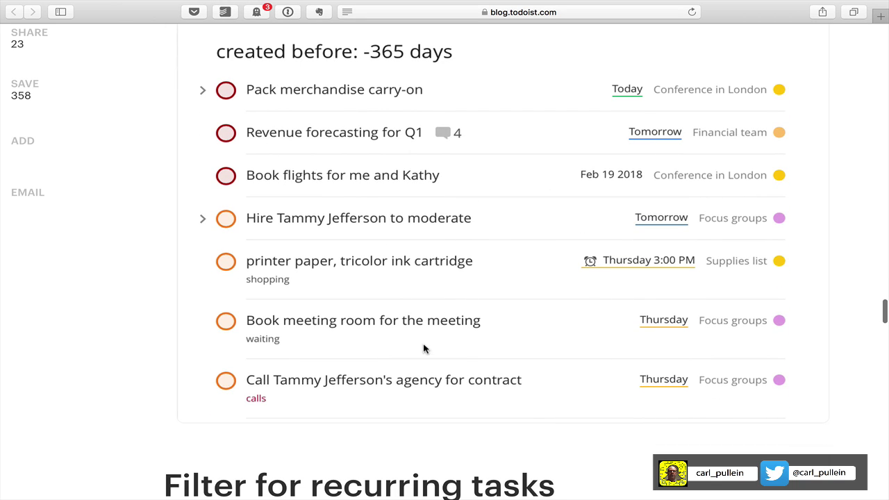
scroll(401, 241, "down", 2)
scroll(403, 242, "up", 4)
scroll(402, 241, "down", 12)
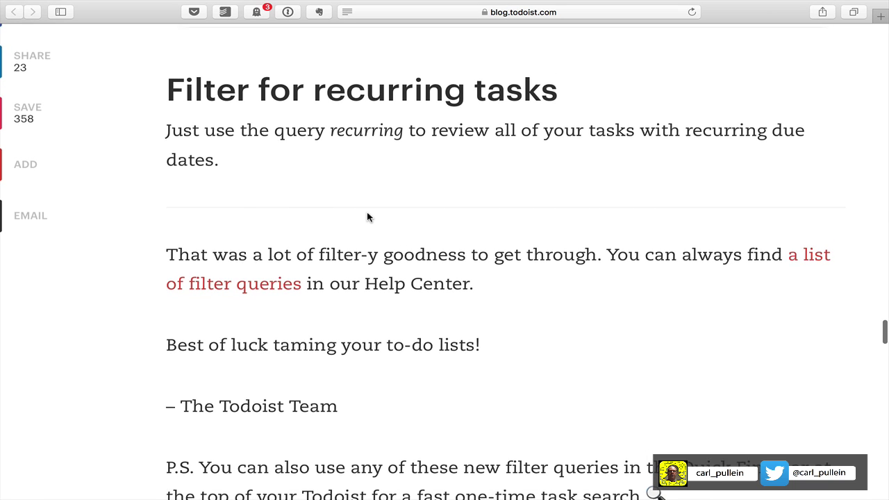
scroll(367, 215, "down", 2)
scroll(367, 215, "down", 3)
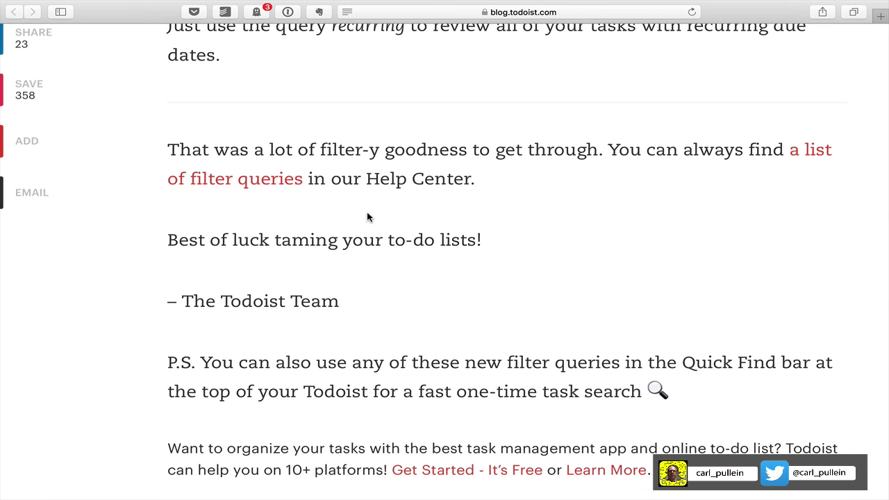
scroll(368, 217, "up", 3)
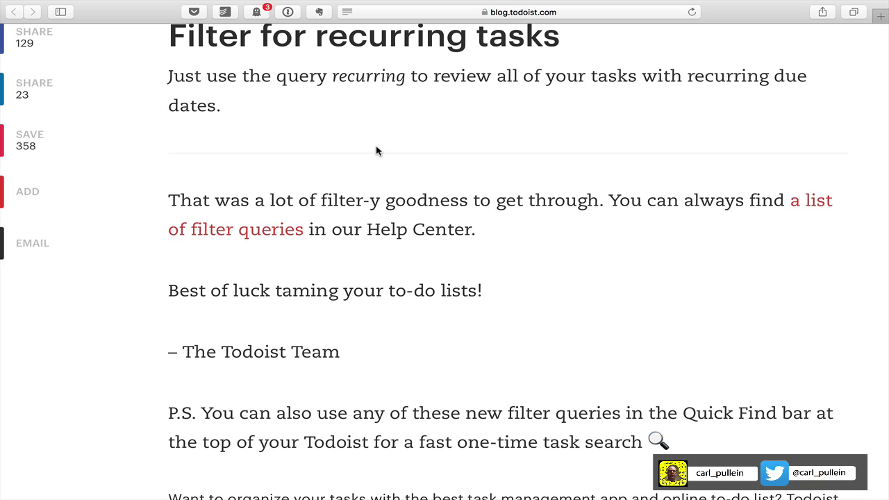
Step: Select the query word 'recurring' in the blog, then return to Todoist
key("ctrl+Right")
key("ctrl+Left")
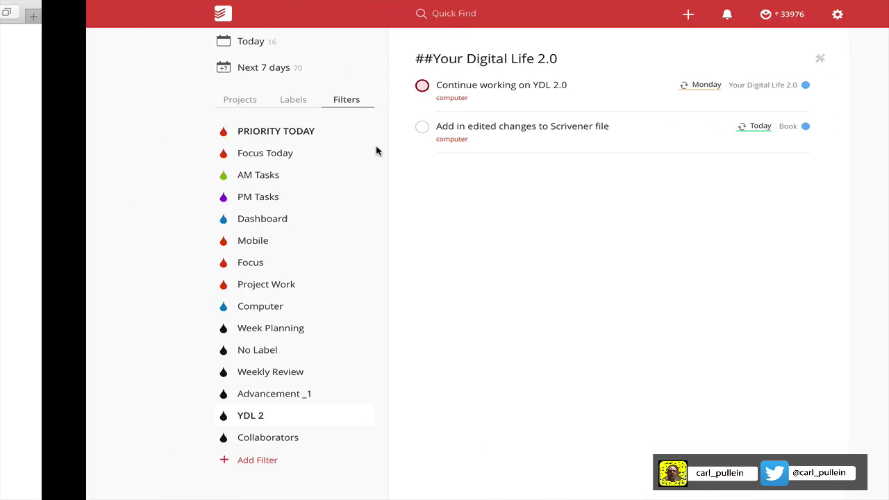
scroll(458, 149, "up", 3)
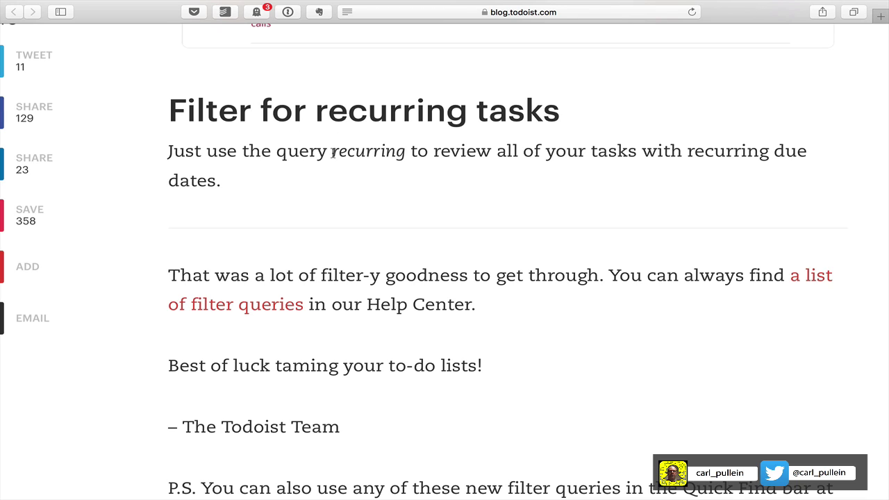
left_click_drag(332, 151, 407, 150)
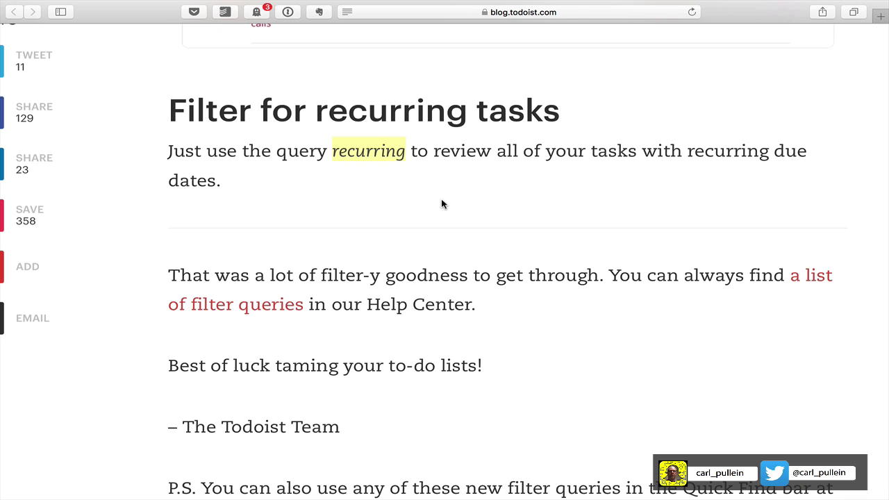
key("ctrl+Right")
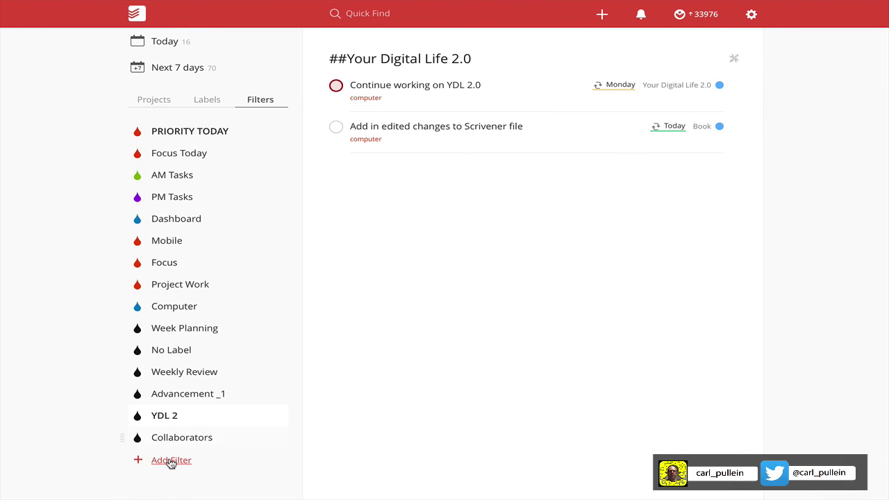
Step: Create a filter named 'Recurring' with query 'recurring' and review its repeating tasks
left_click(171, 460)
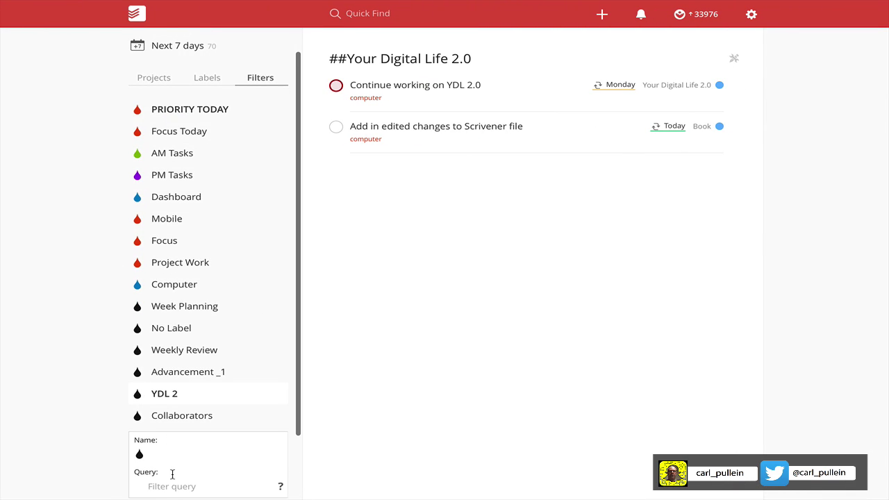
type("Recurri")
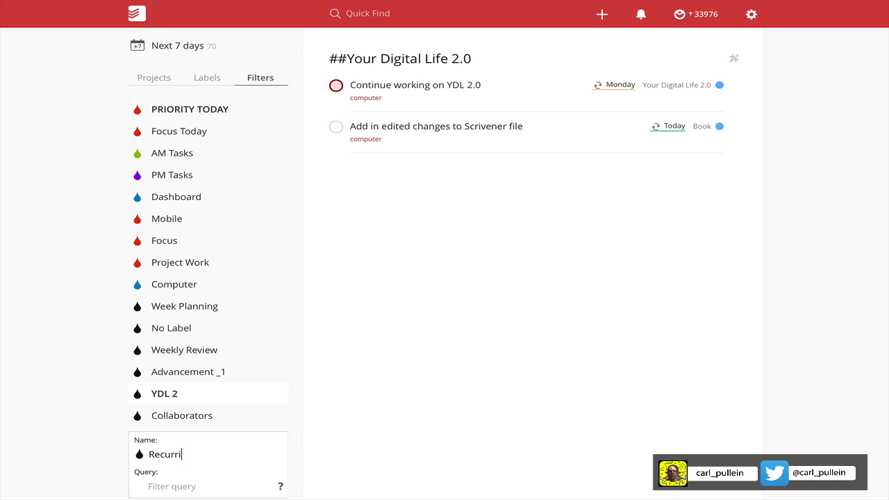
type("ng")
left_click(157, 489)
type("recurring")
key("Return")
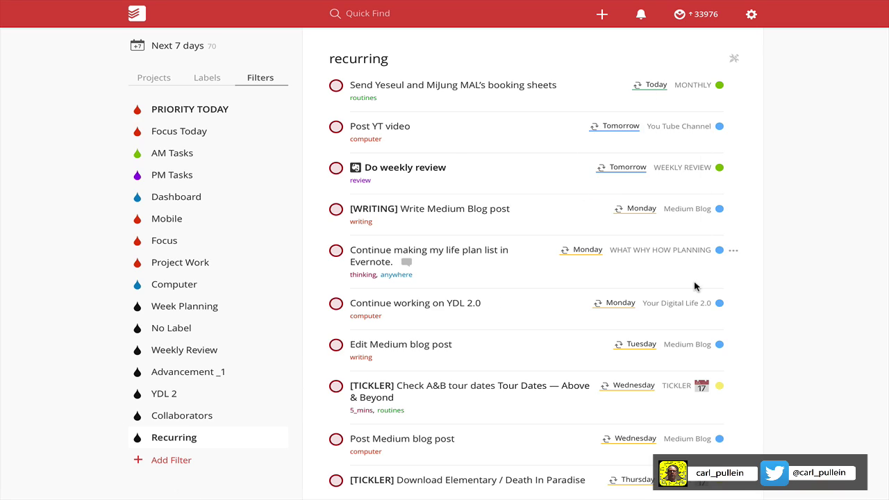
scroll(695, 286, "down", 15)
scroll(695, 286, "up", 15)
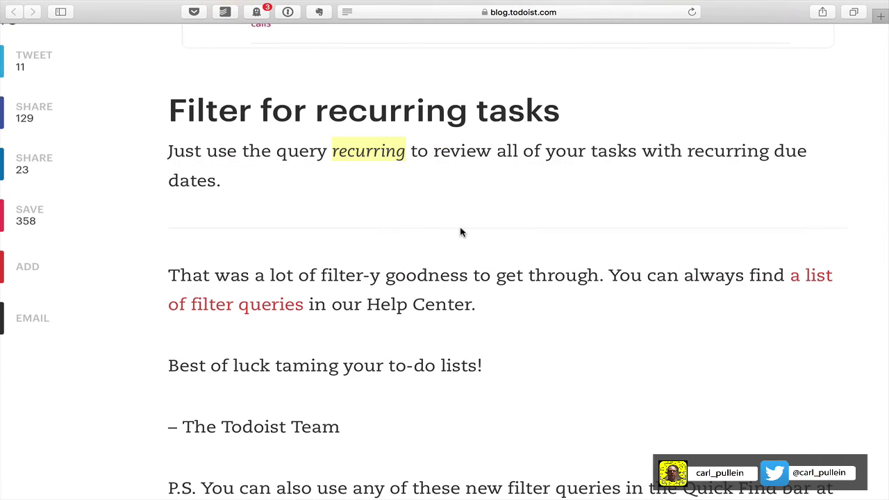
Step: Scroll the blog post up to its title, then down to the teammate-assignment filters section
scroll(461, 232, "up", 1)
scroll(461, 232, "up", 10)
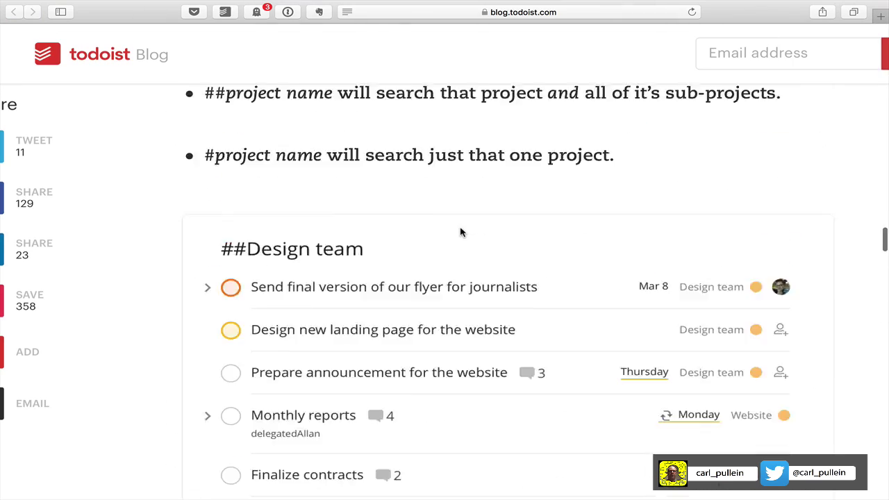
scroll(461, 230, "down", 3)
scroll(462, 235, "down", 5)
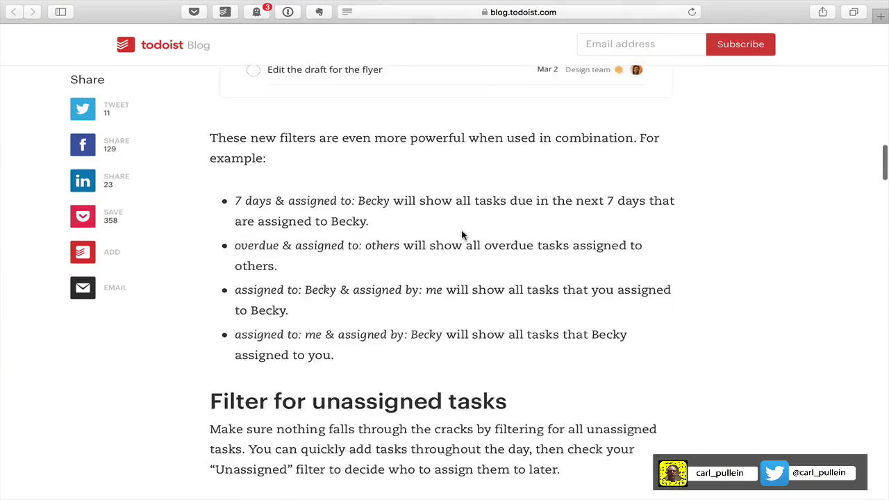
scroll(462, 234, "up", 20)
scroll(461, 235, "down", 4)
scroll(463, 233, "down", 2)
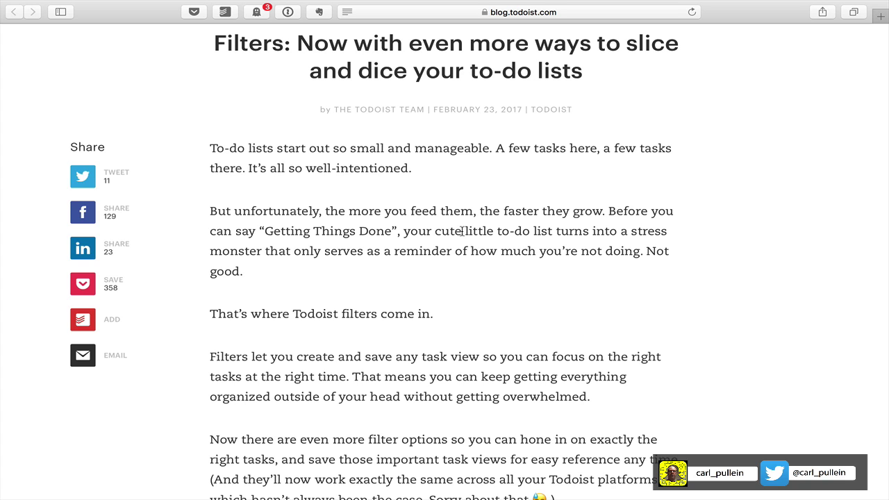
scroll(462, 232, "down", 12)
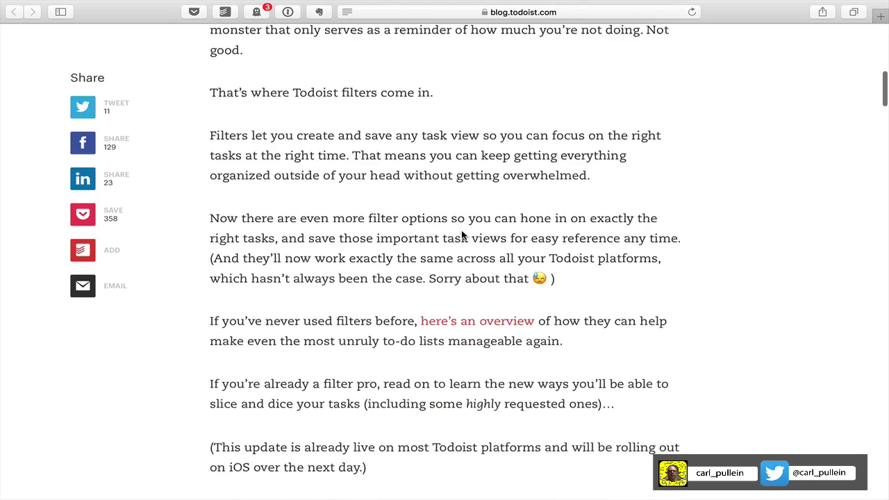
scroll(462, 235, "down", 2)
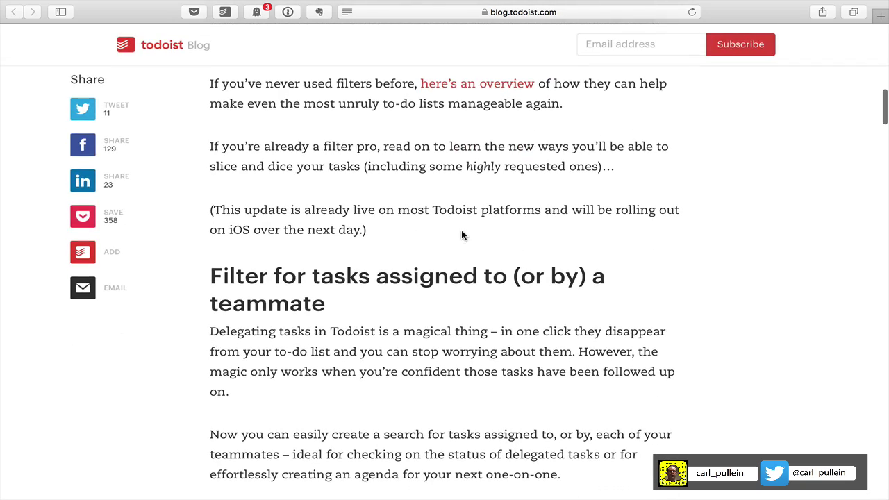